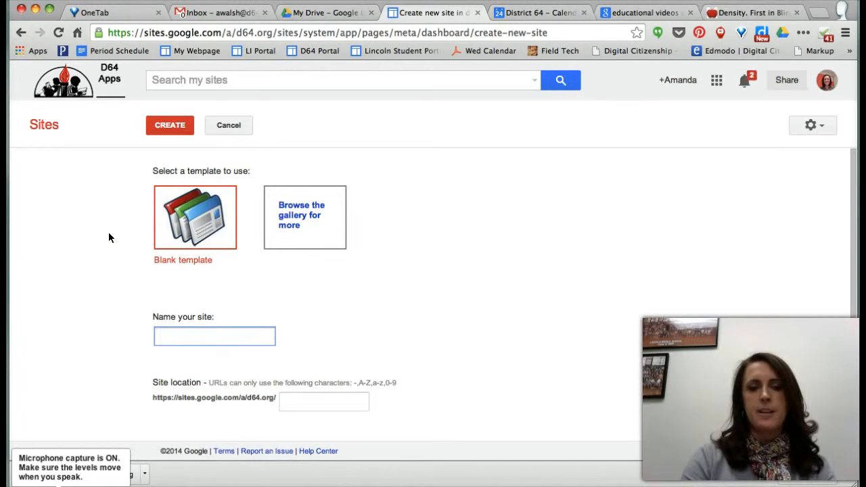
Name the new blank-template site Leukemia.
type("Leukemia")
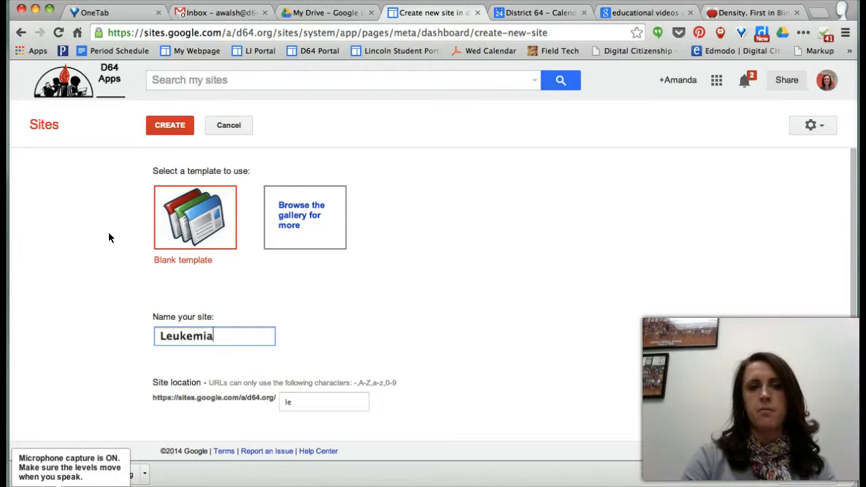
left_click(109, 241)
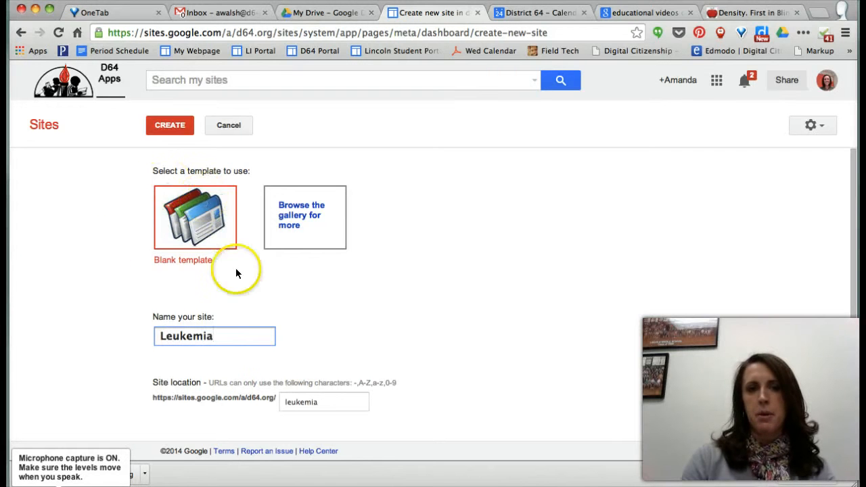
Choose the Open Sky theme for the new site and create the site.
scroll(267, 319, "down", 1)
scroll(266, 318, "down", 3)
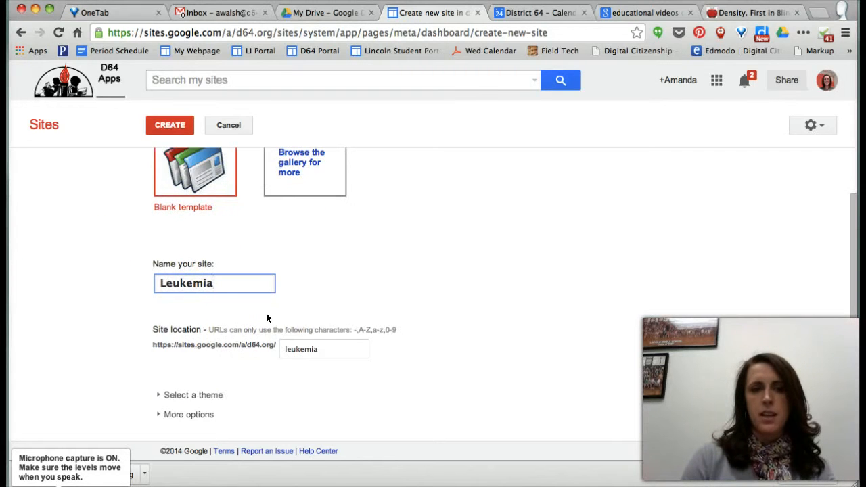
left_click(163, 395)
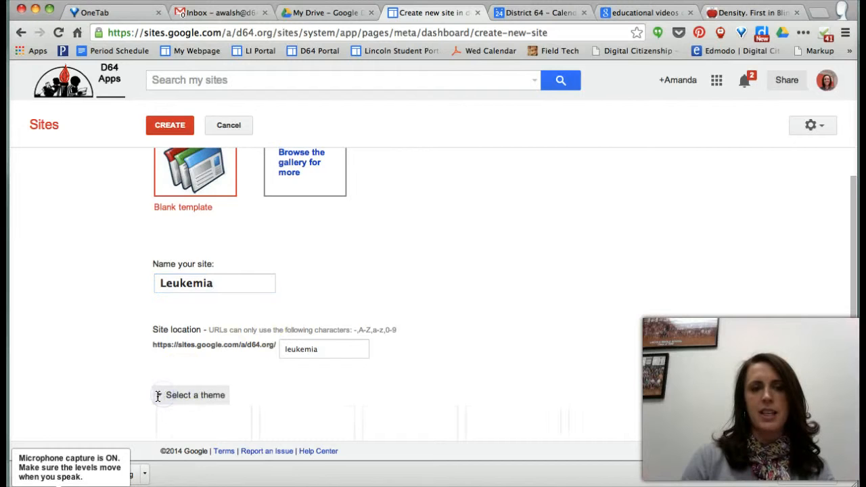
scroll(373, 299, "down", 5)
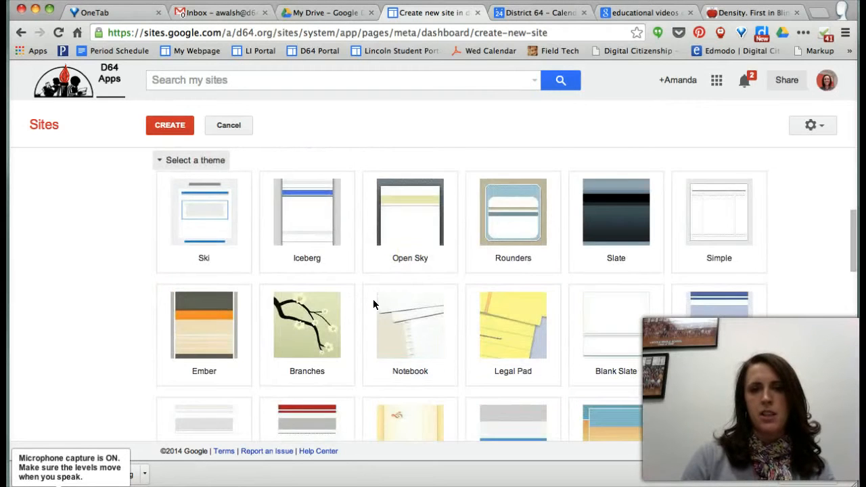
scroll(374, 305, "down", 3)
scroll(374, 304, "down", 1)
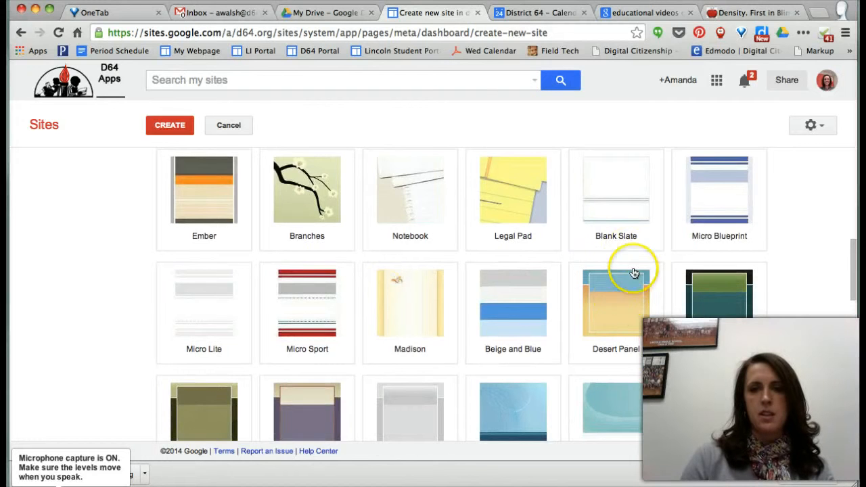
scroll(623, 236, "up", 2)
scroll(622, 236, "up", 3)
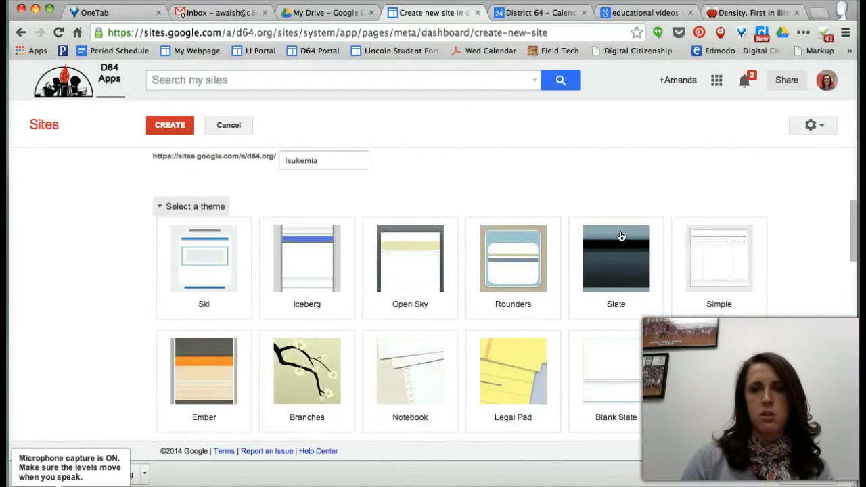
left_click(414, 260)
left_click(163, 125)
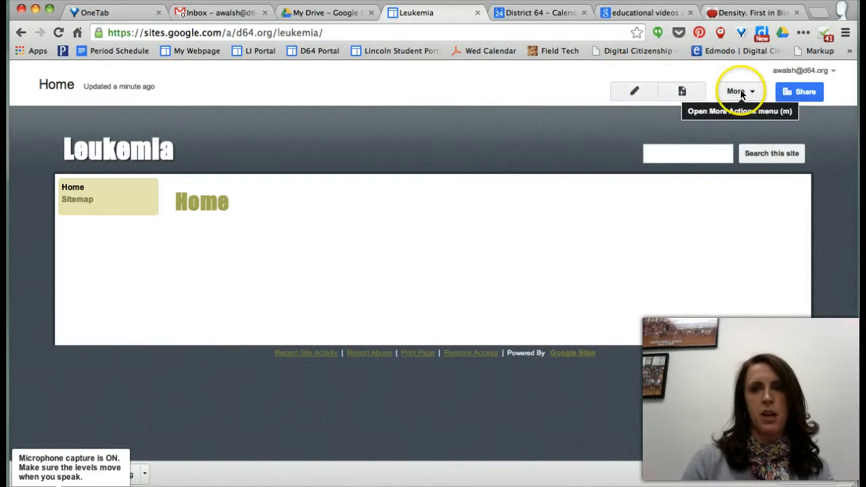
Open the Home page for editing and enter "Leukemia is ......" in its body.
left_click(634, 95)
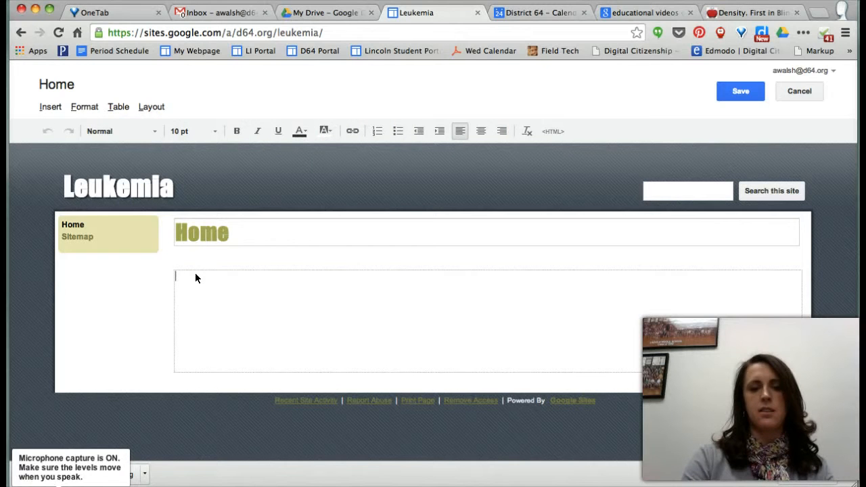
type("......")
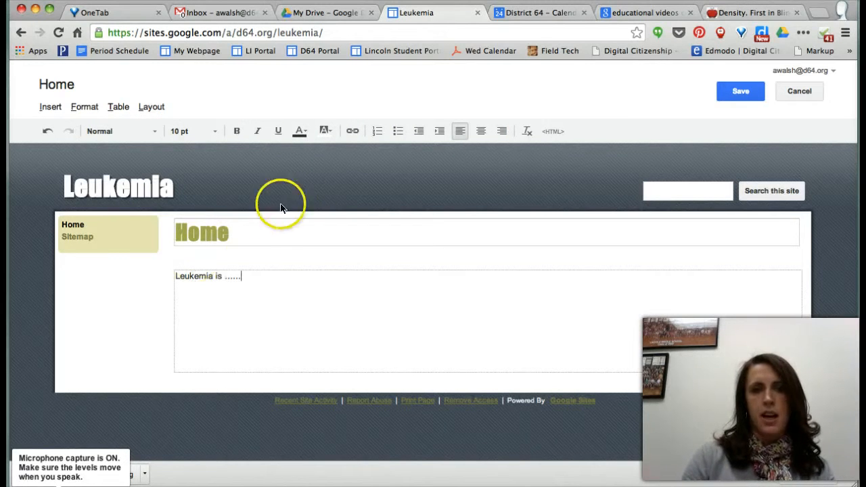
Format the "Leukemia is ......" line on the Home page as 18 pt red text.
left_click_drag(256, 277, 158, 274)
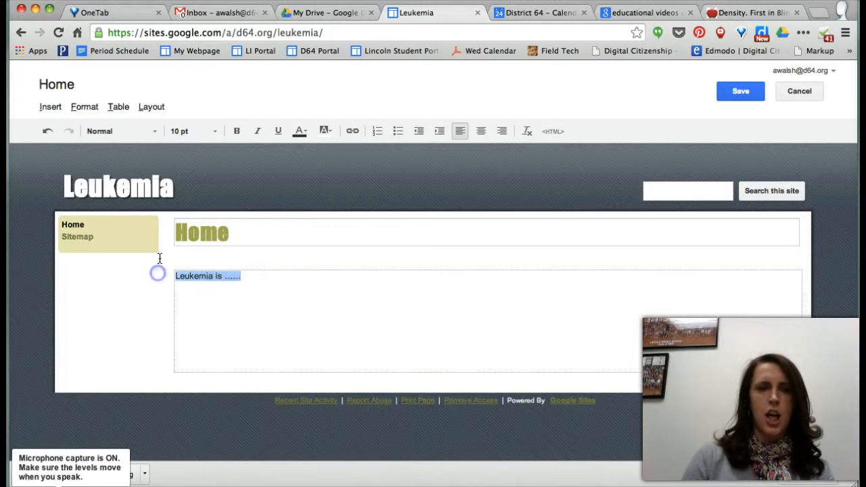
left_click(215, 132)
left_click(209, 222)
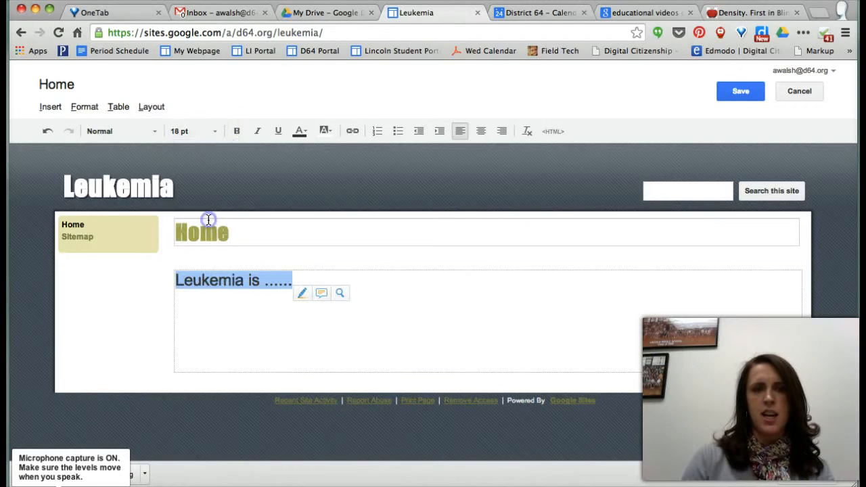
left_click(299, 131)
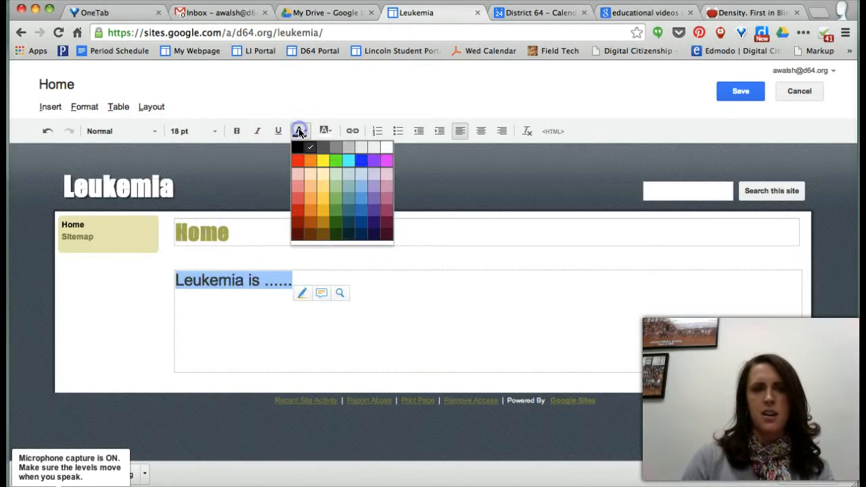
left_click(299, 165)
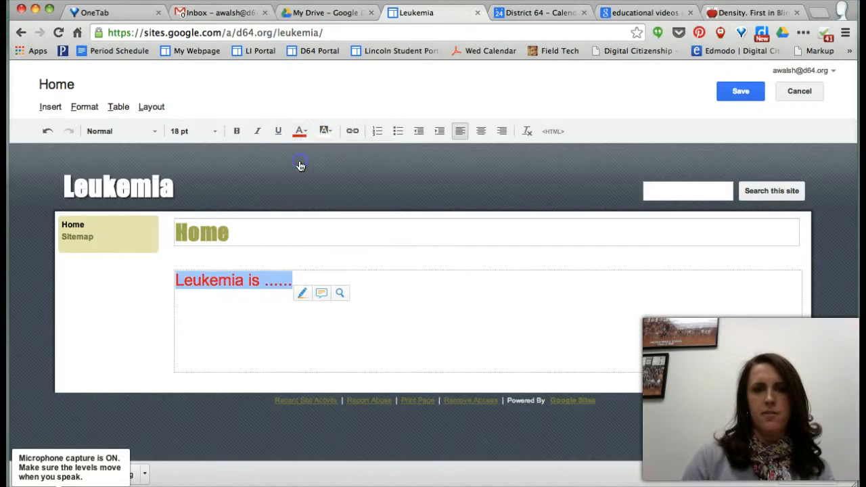
left_click(351, 132)
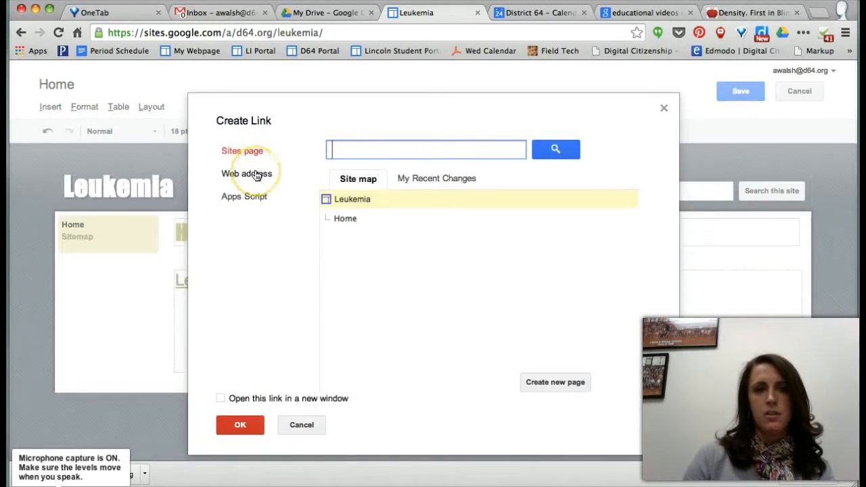
left_click(255, 173)
type("www.google.com")
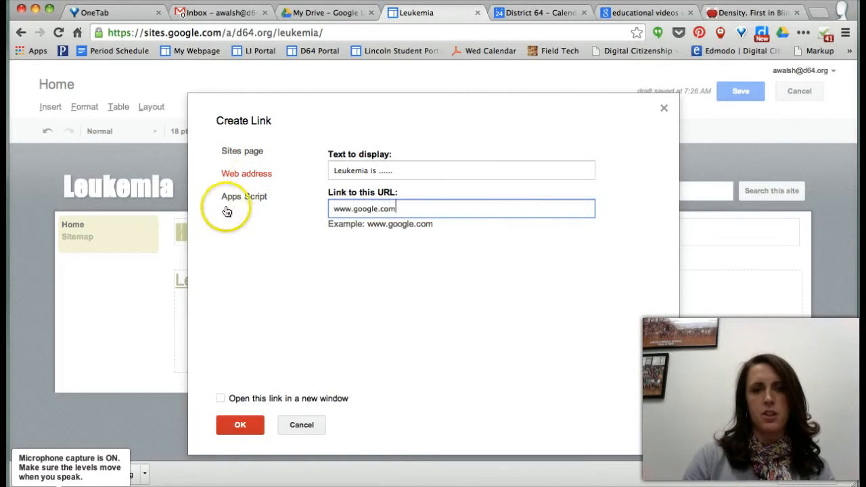
left_click(240, 425)
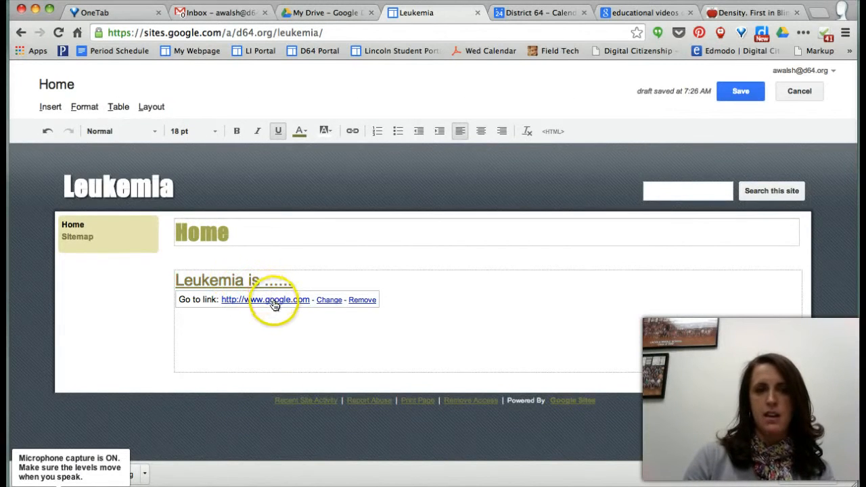
Change the Home page layout to Two column.
left_click(152, 107)
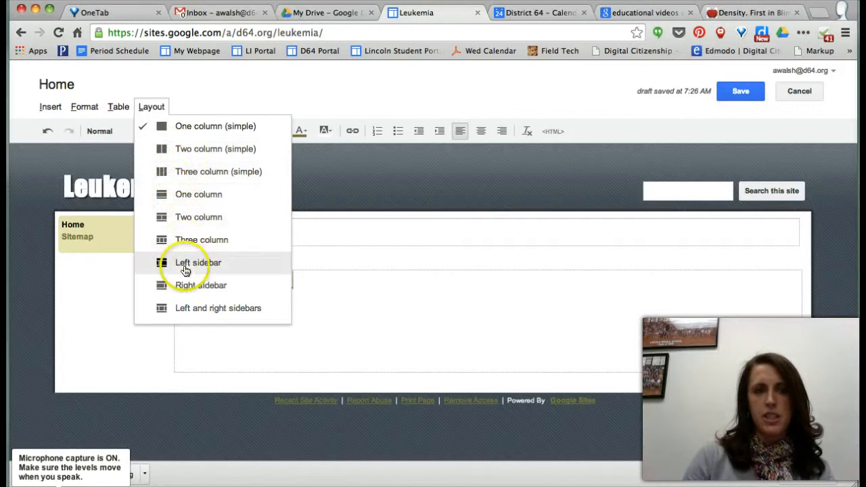
left_click(195, 221)
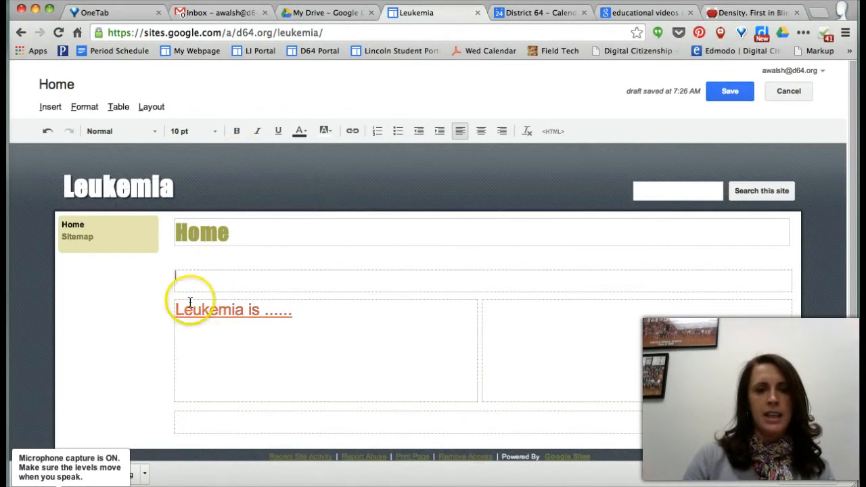
left_click(50, 106)
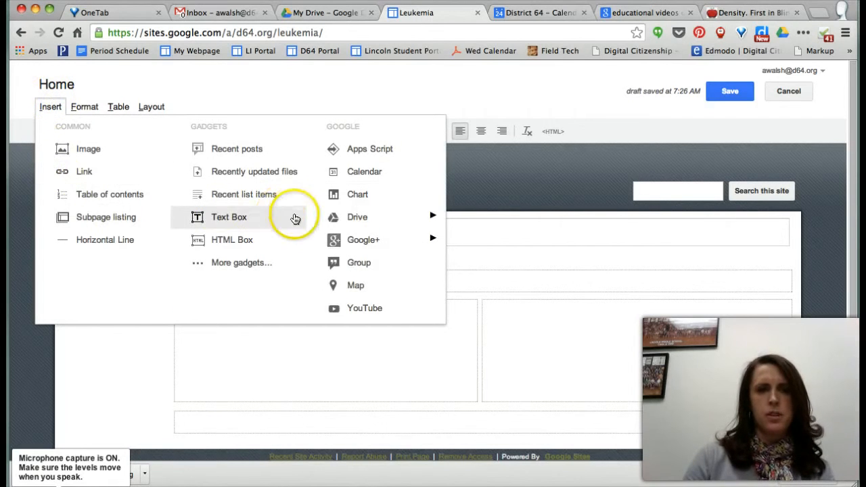
mouse_move(359, 220)
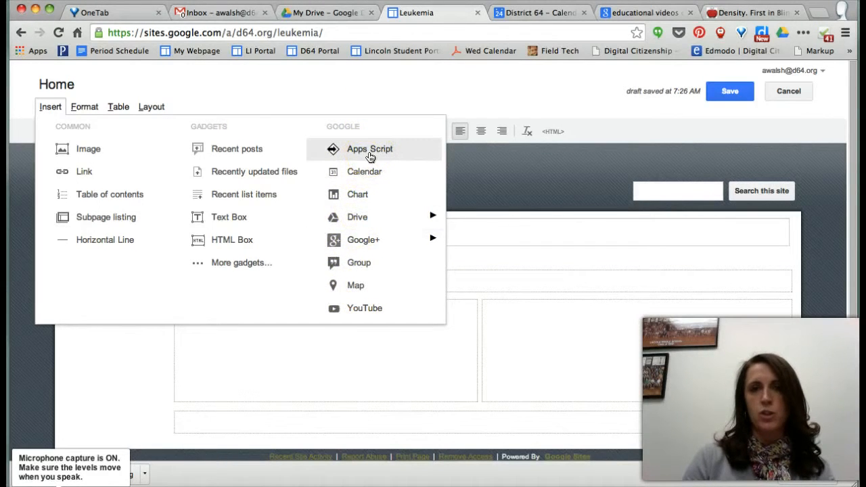
left_click(85, 107)
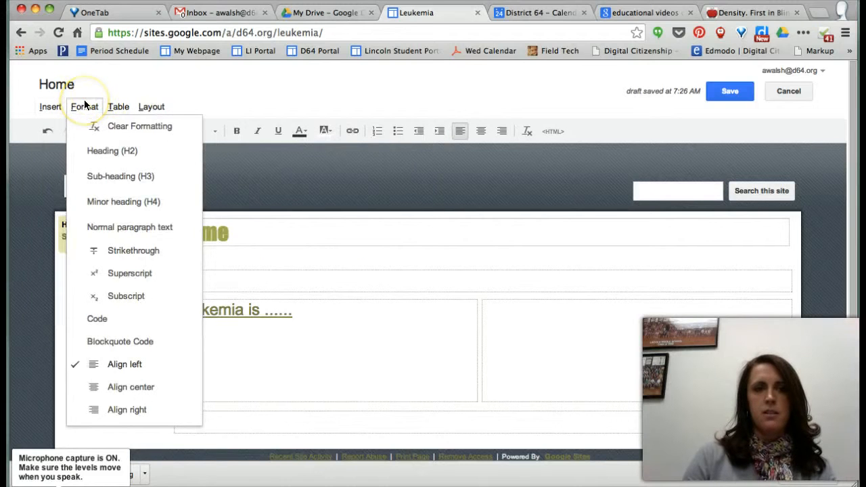
left_click(118, 106)
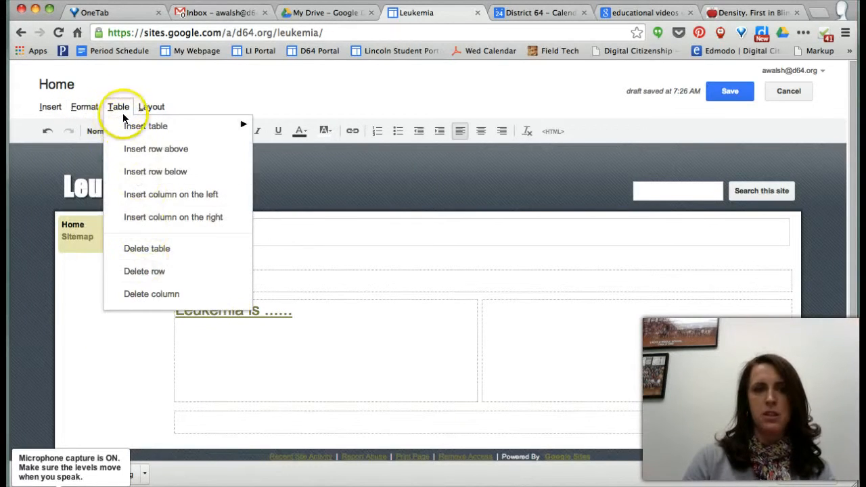
left_click(148, 108)
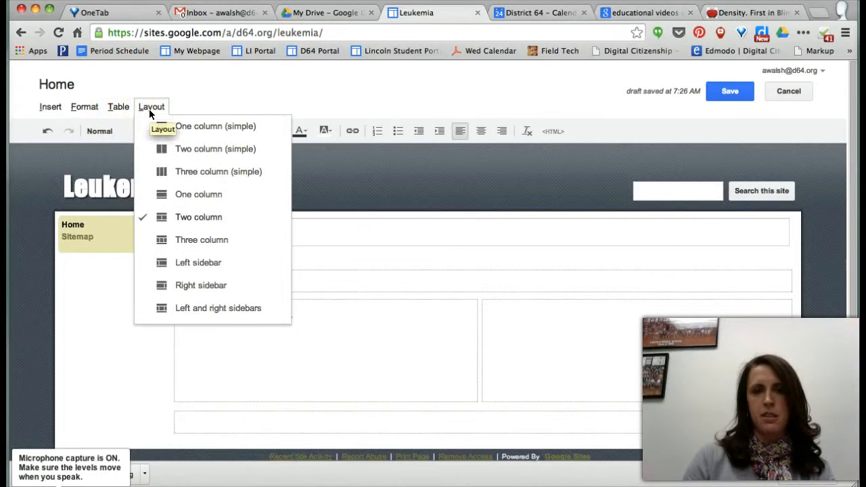
left_click(152, 106)
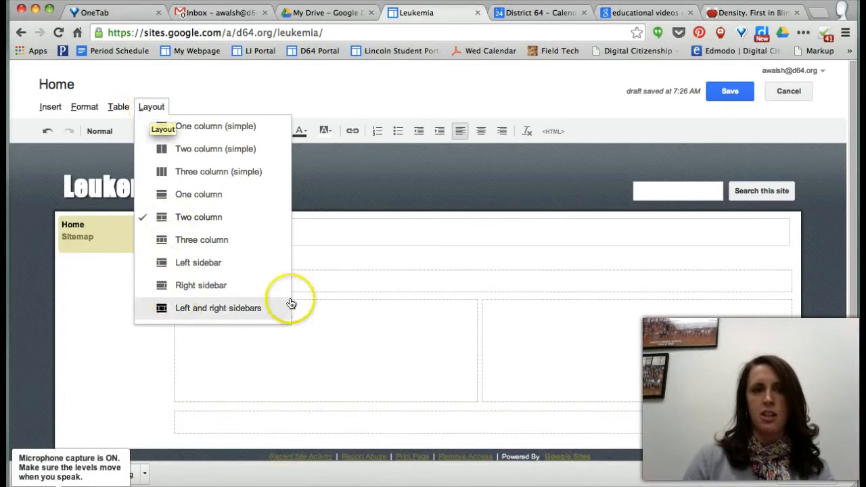
left_click(400, 190)
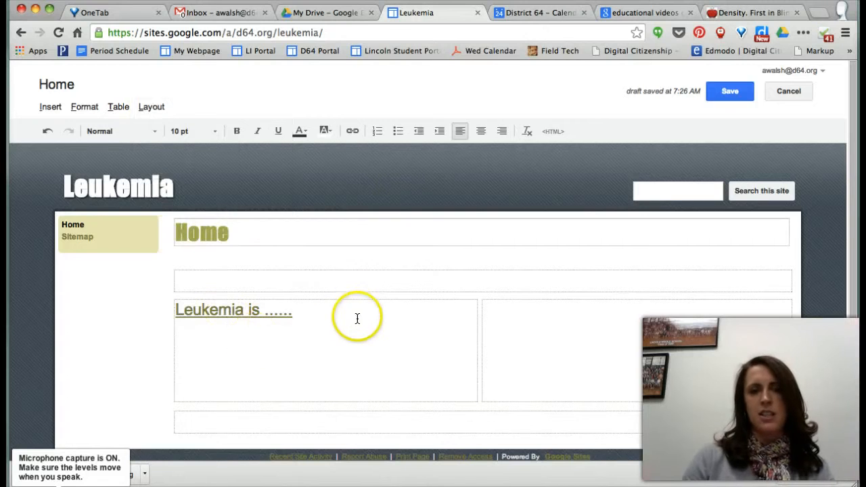
left_click(54, 108)
left_click(68, 150)
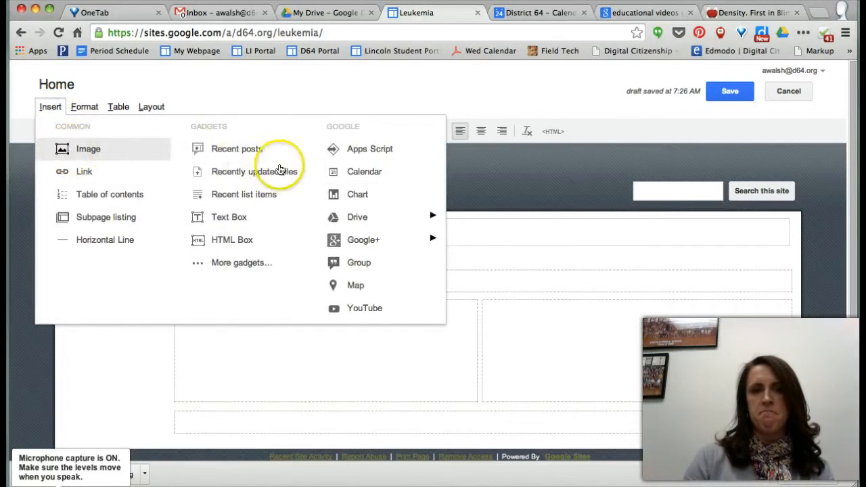
left_click(494, 241)
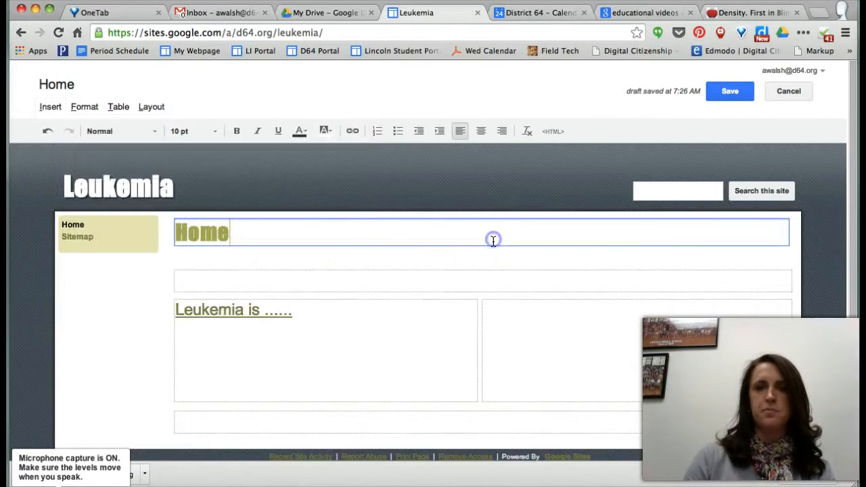
Save the edits made to the Home page.
left_click(732, 93)
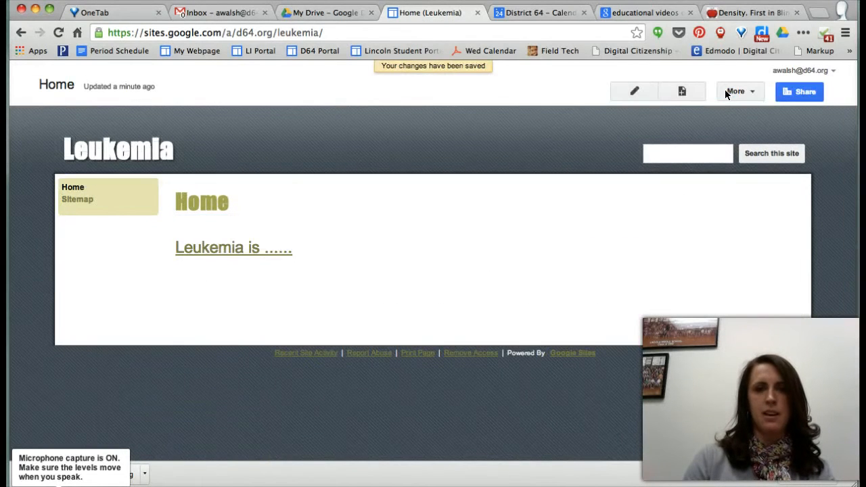
left_click(668, 92)
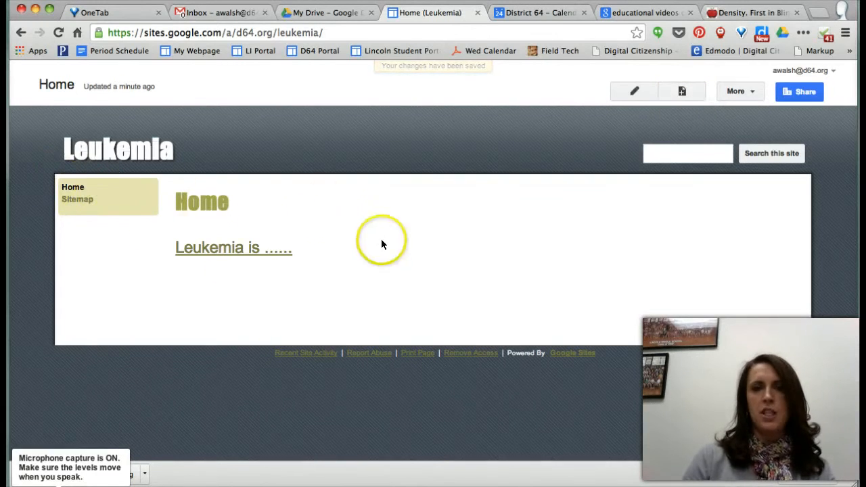
left_click(76, 191)
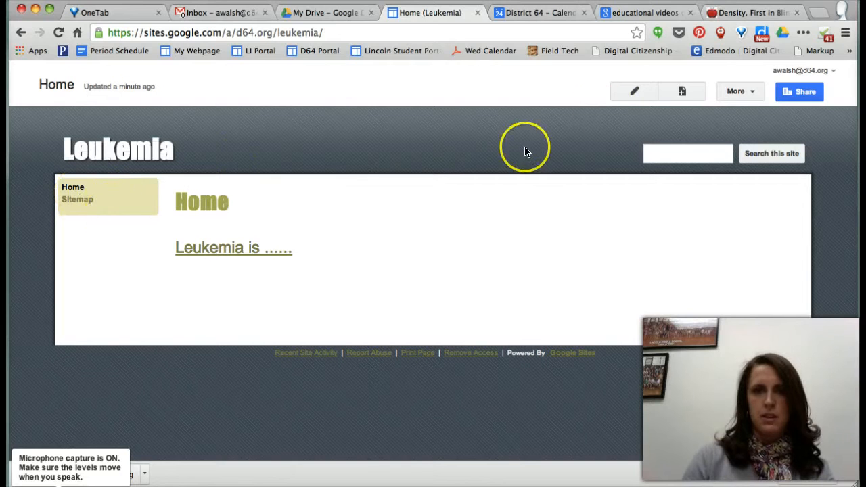
Create a top-level web page named Treatment in the Leukemia site and save it.
left_click(681, 93)
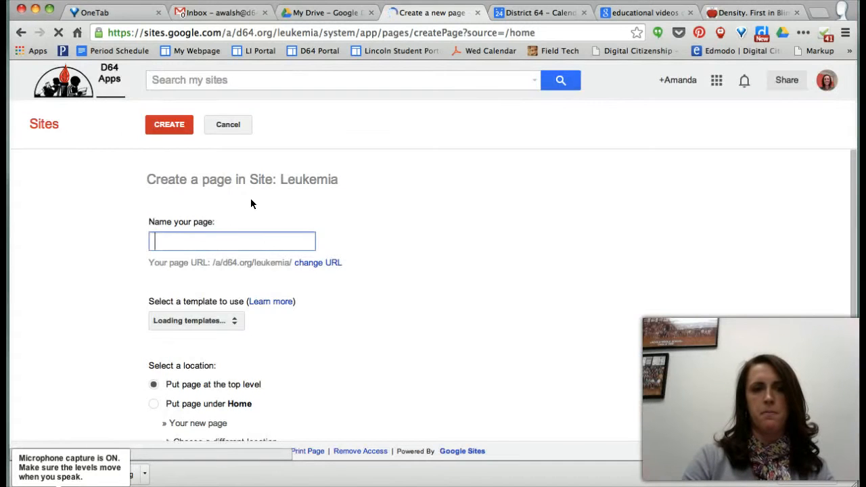
type("Treatment")
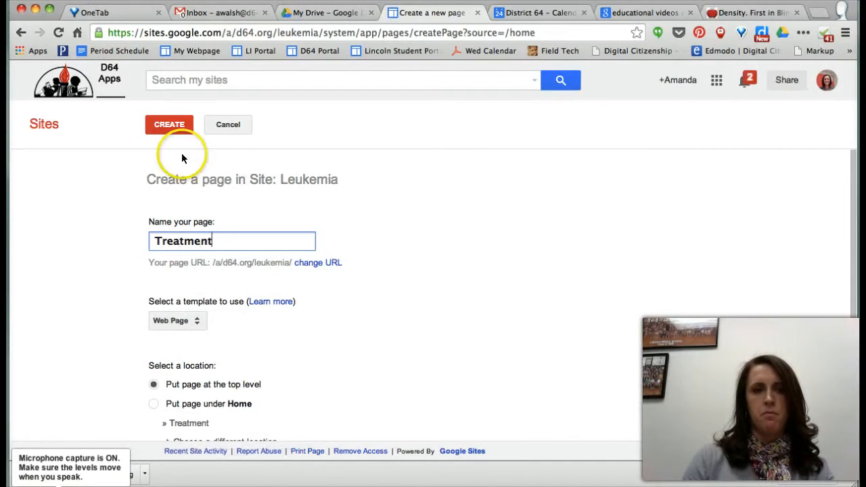
left_click(162, 125)
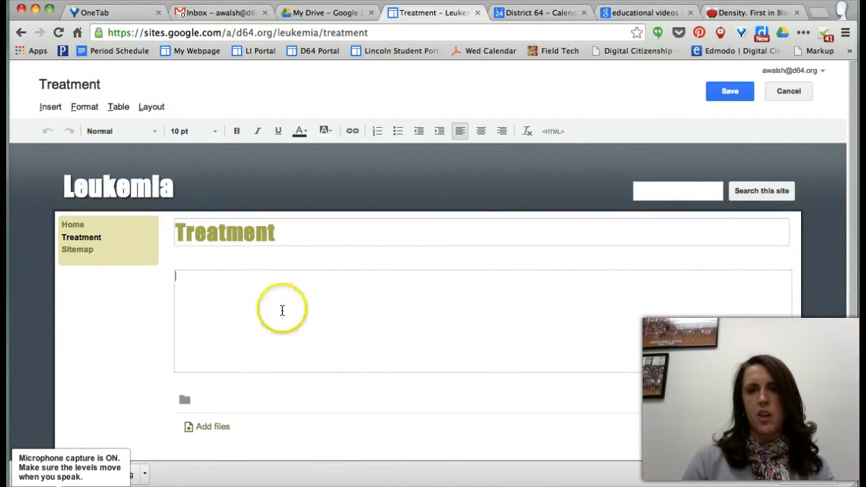
left_click(731, 92)
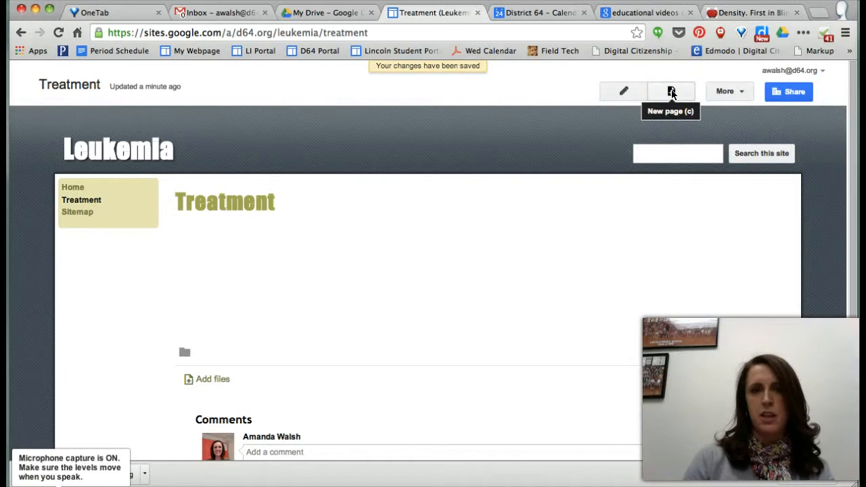
View the Home page of the Leukemia site, then return to the Treatment page.
left_click(74, 189)
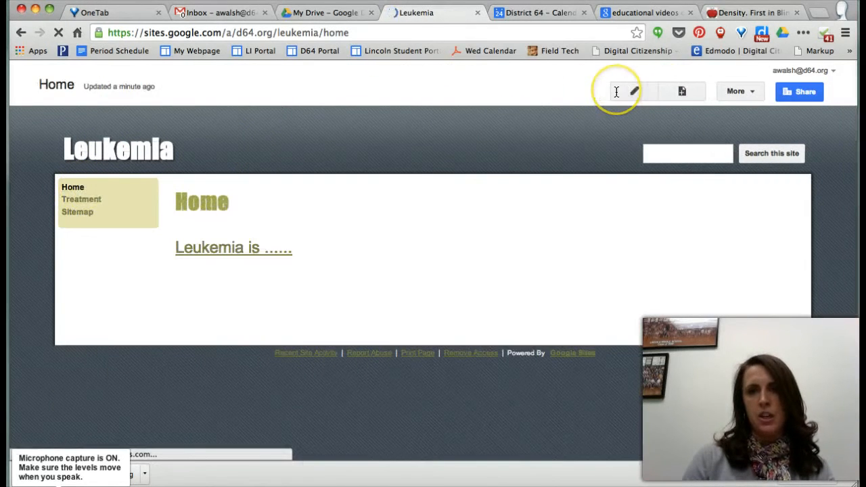
left_click(82, 199)
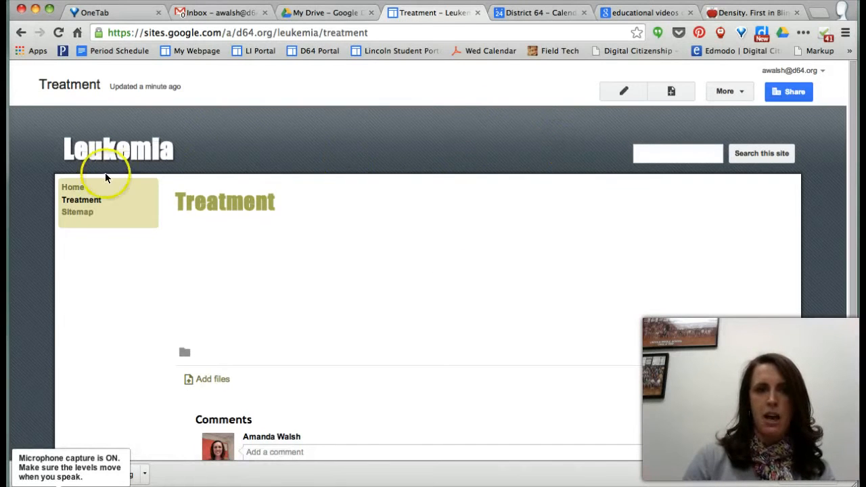
Open the site's theme, color and font settings and set the entire page's background color to purple.
left_click(730, 94)
left_click(598, 379)
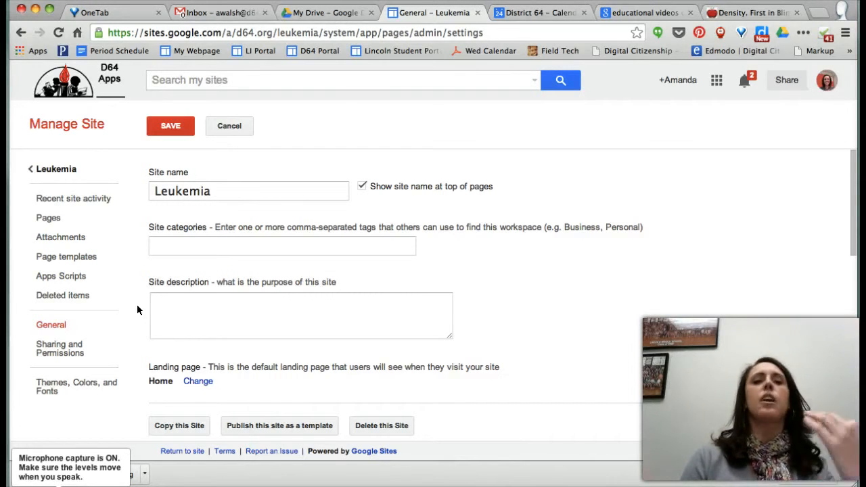
left_click(51, 385)
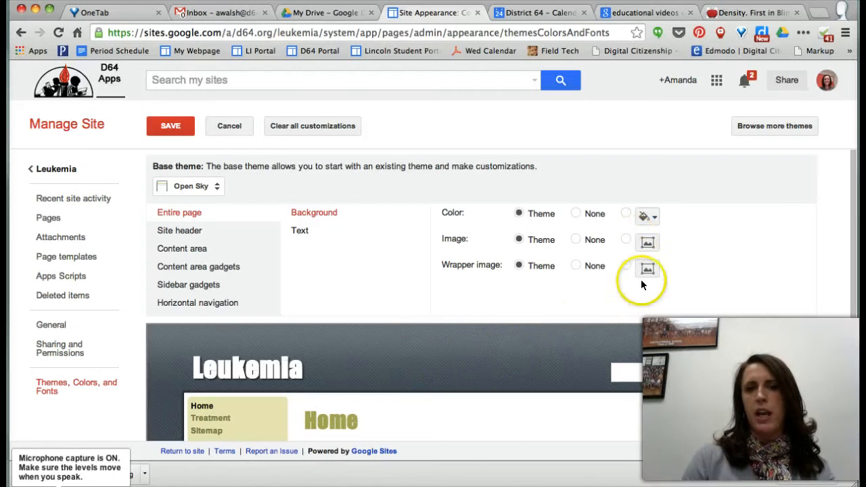
left_click(648, 219)
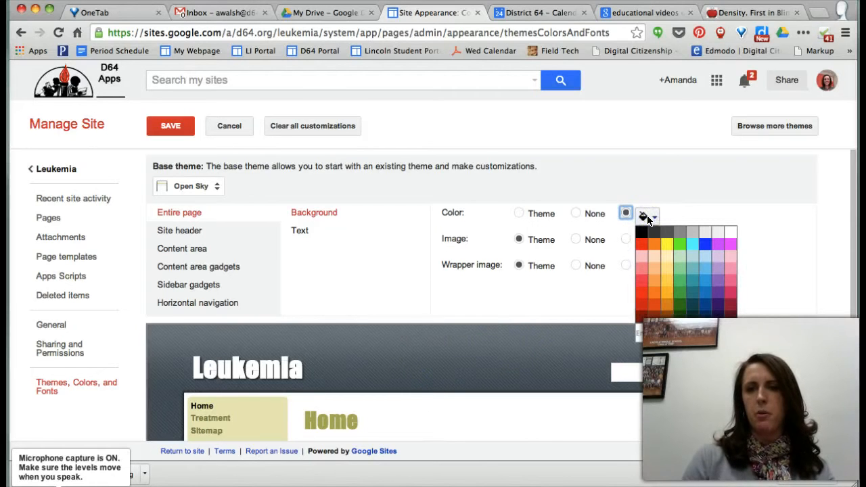
left_click(719, 292)
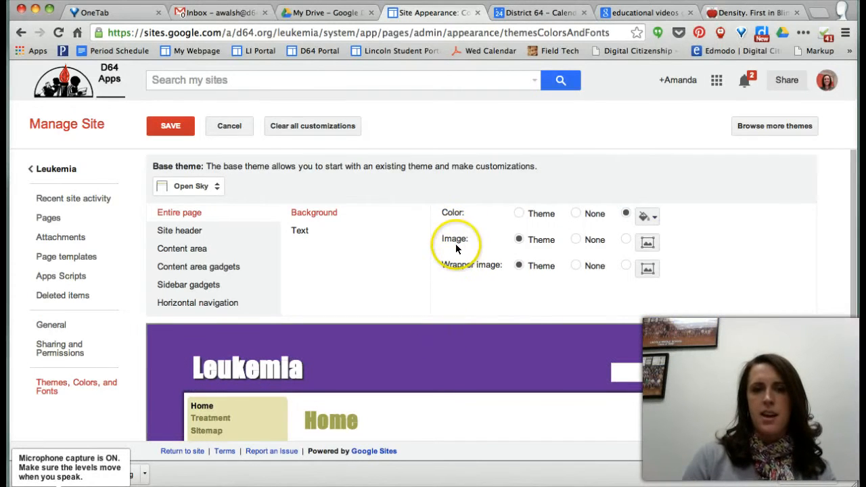
Set the entire page's text font to Acme.
left_click(321, 234)
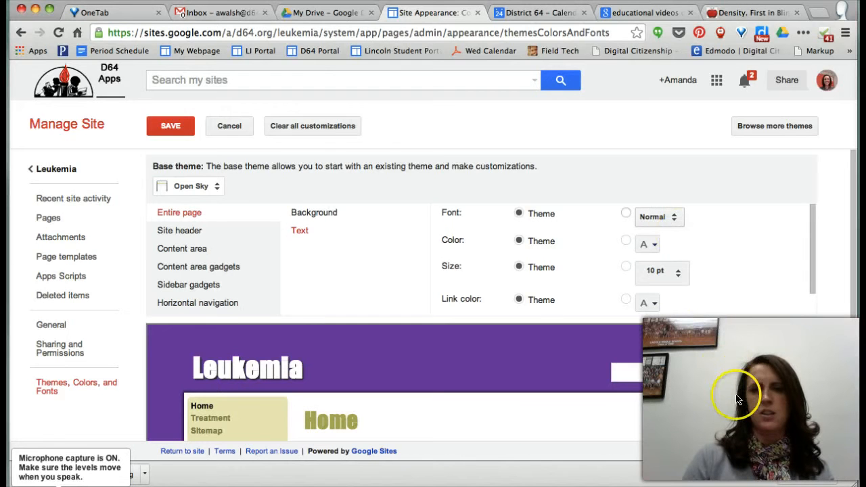
left_click(666, 218)
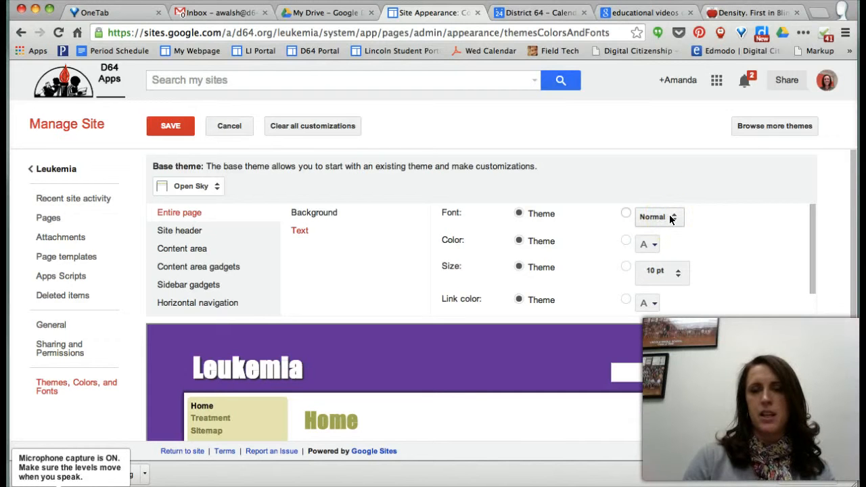
left_click(671, 218)
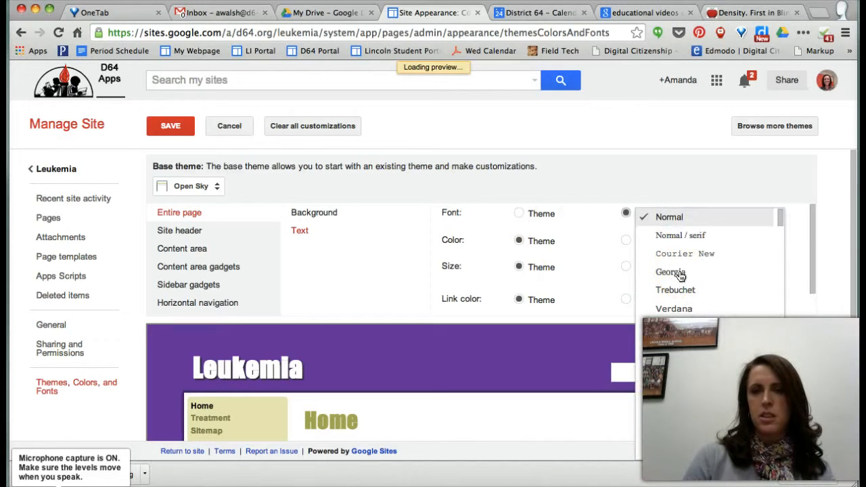
scroll(681, 274, "down", 1)
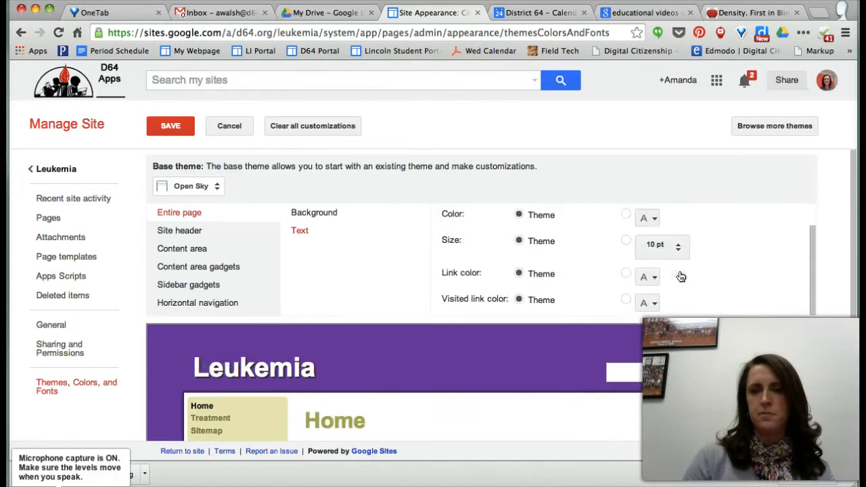
left_click(653, 218)
left_click(654, 220)
left_click(656, 246)
left_click(301, 230)
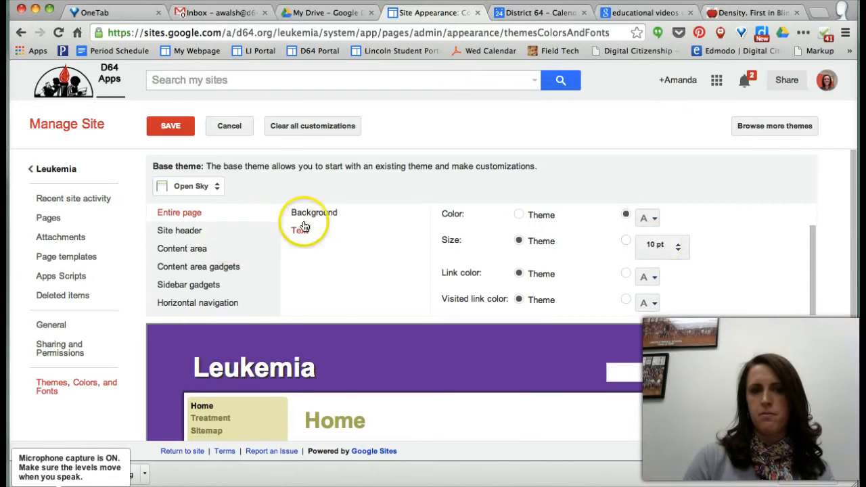
left_click(526, 249)
scroll(526, 251, "up", 1)
left_click(646, 216)
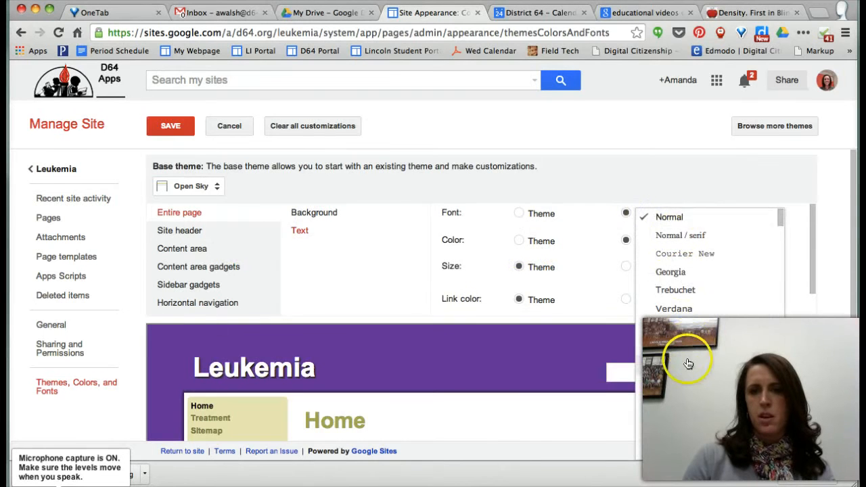
scroll(683, 338, "down", 2)
left_click(667, 277)
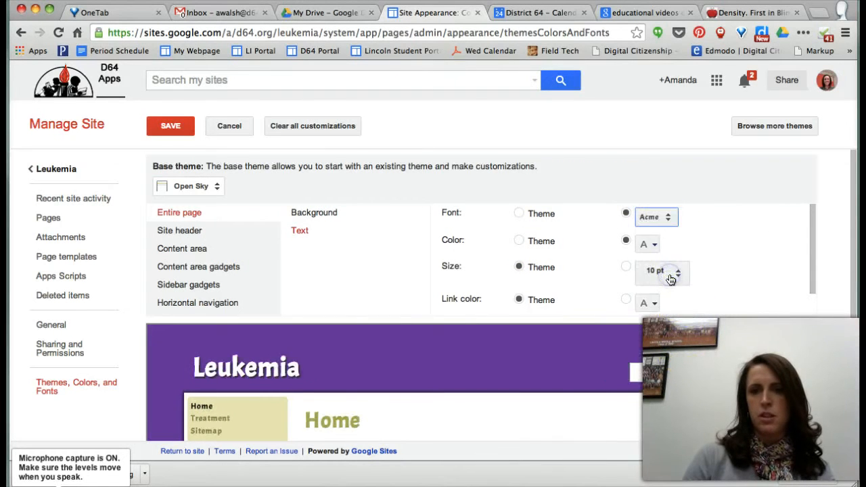
Set the entire page's text size to 12 pt and its text color to blue.
left_click(663, 270)
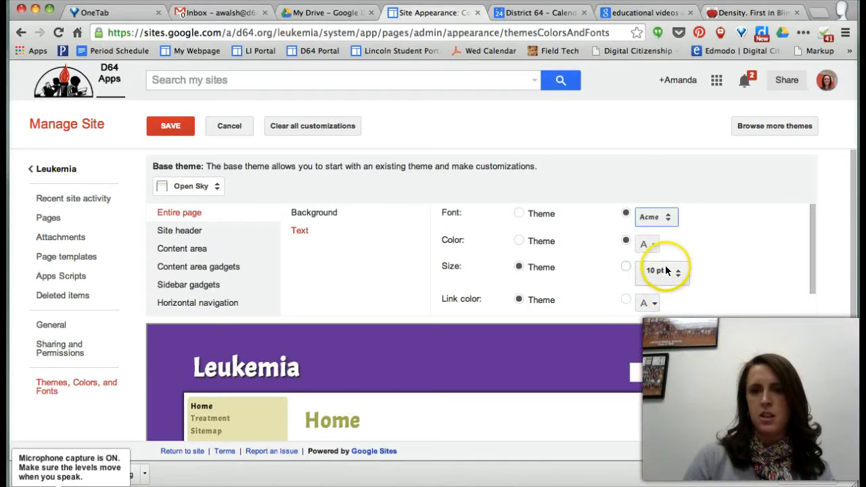
left_click(668, 289)
left_click(646, 245)
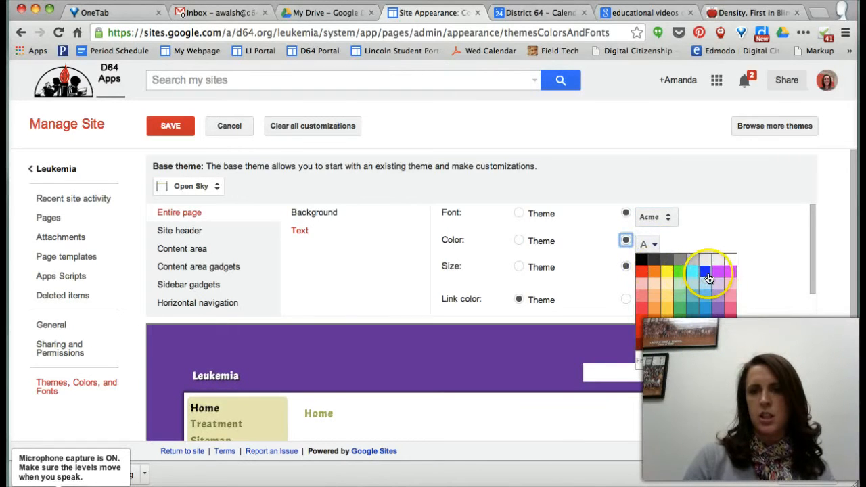
left_click(708, 277)
scroll(708, 278, "down", 1)
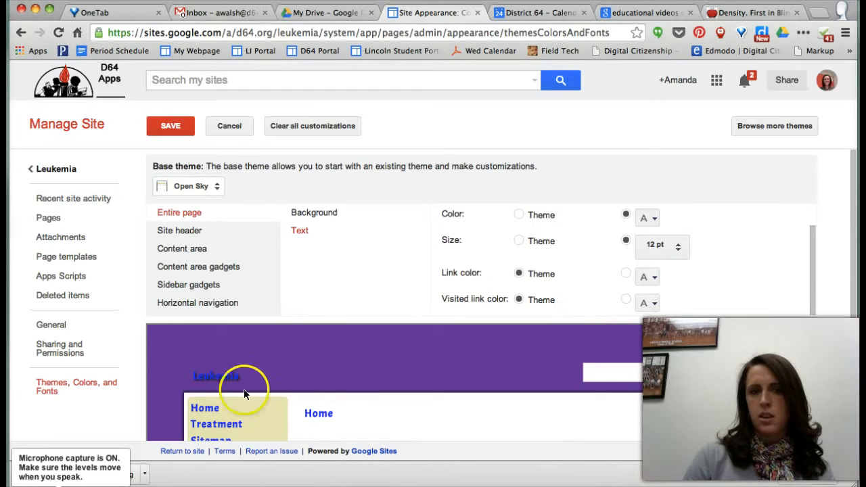
scroll(211, 404, "down", 2)
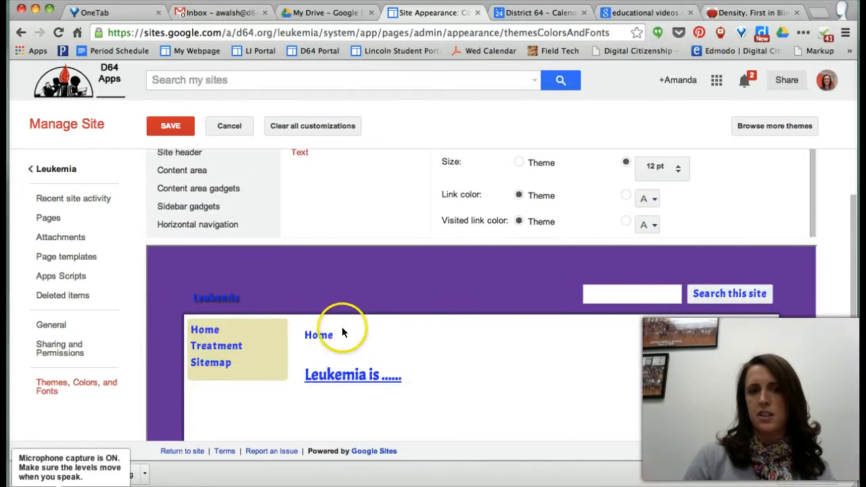
scroll(360, 410, "up", 2)
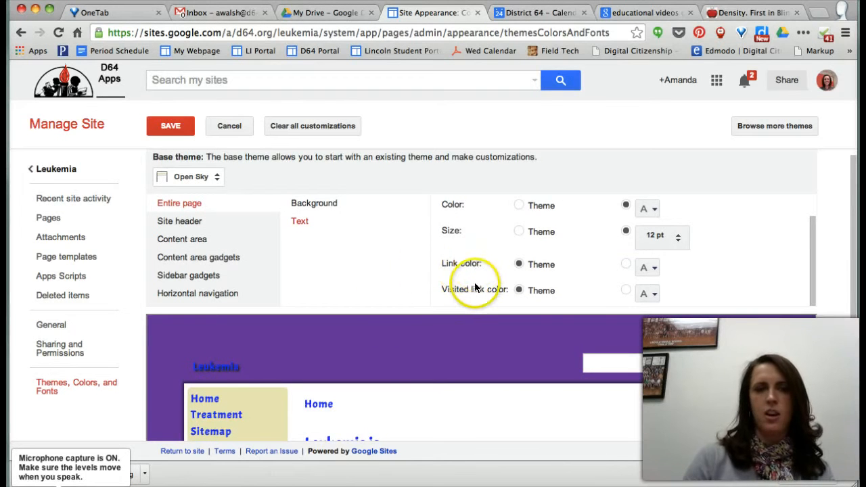
Use the Desktop file COLOURlovers.com-orchestra.png as the site header's background image.
left_click(172, 221)
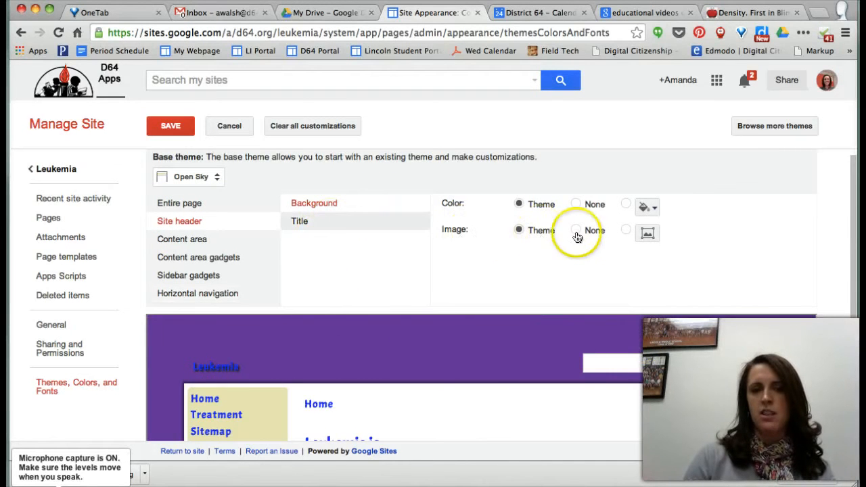
left_click(646, 233)
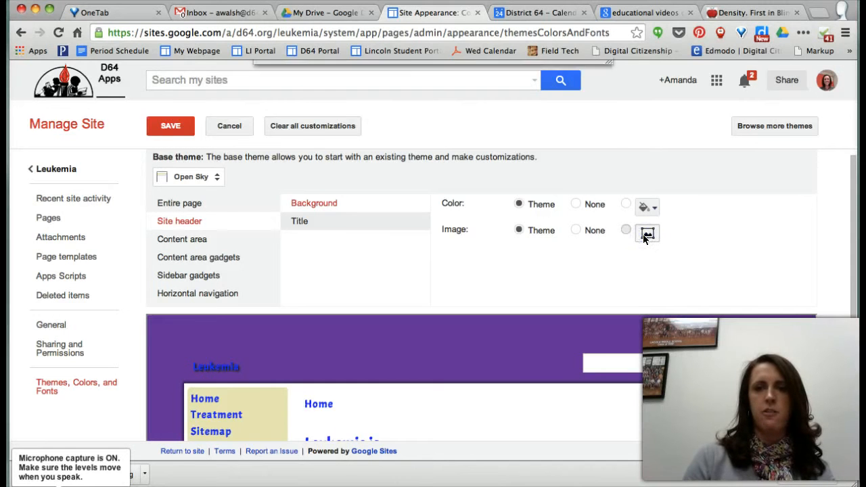
left_click(413, 130)
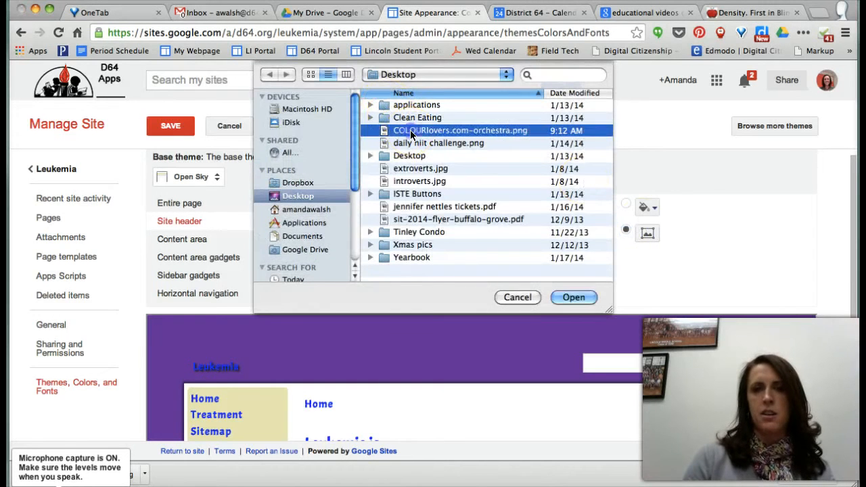
left_click(573, 297)
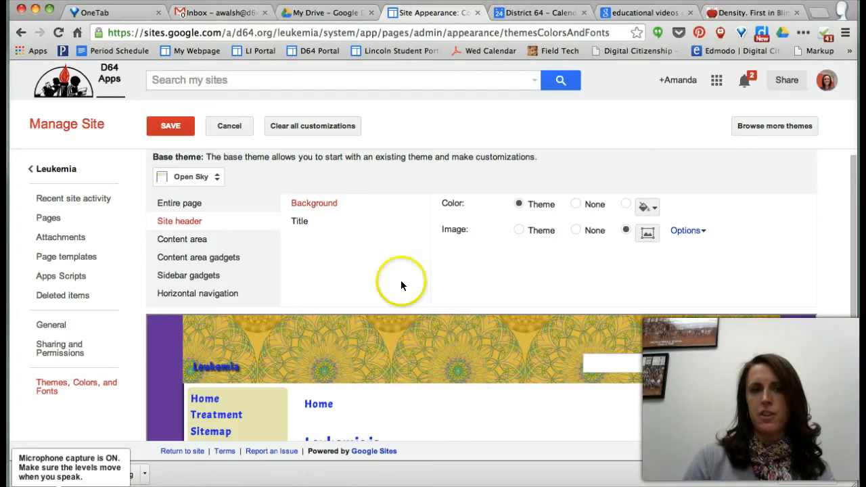
Set the site header title's size to 36 pt and its color to white.
left_click(301, 221)
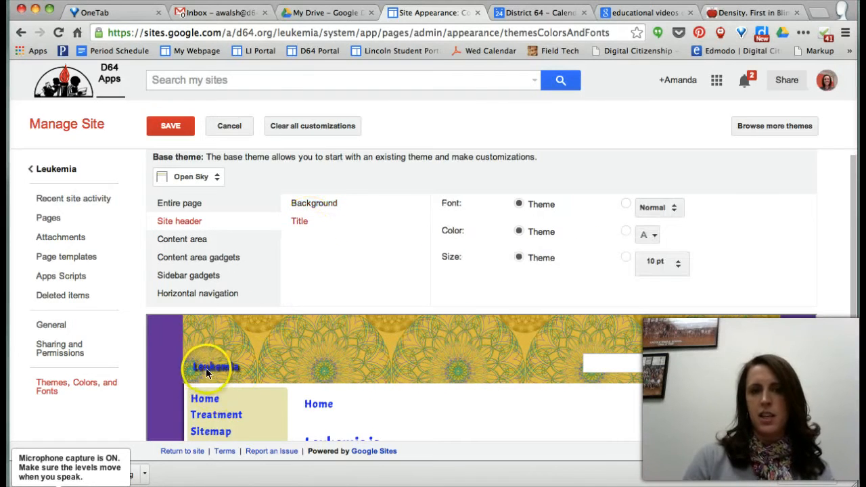
left_click(677, 262)
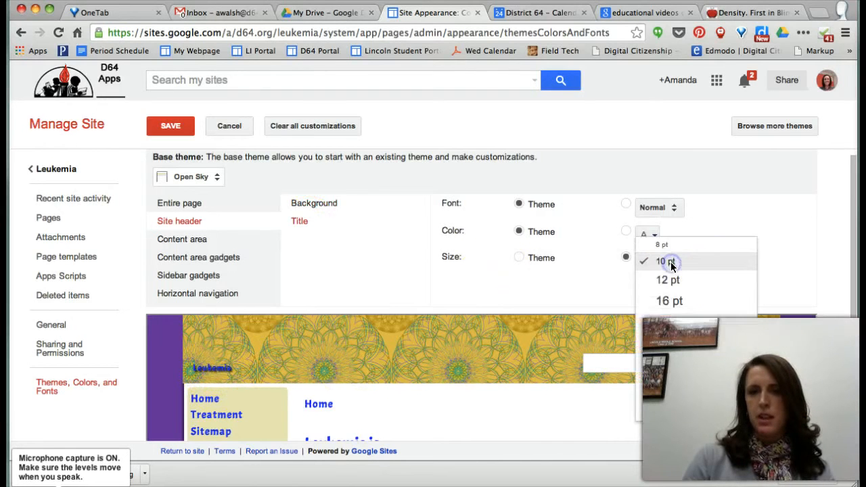
left_click(674, 390)
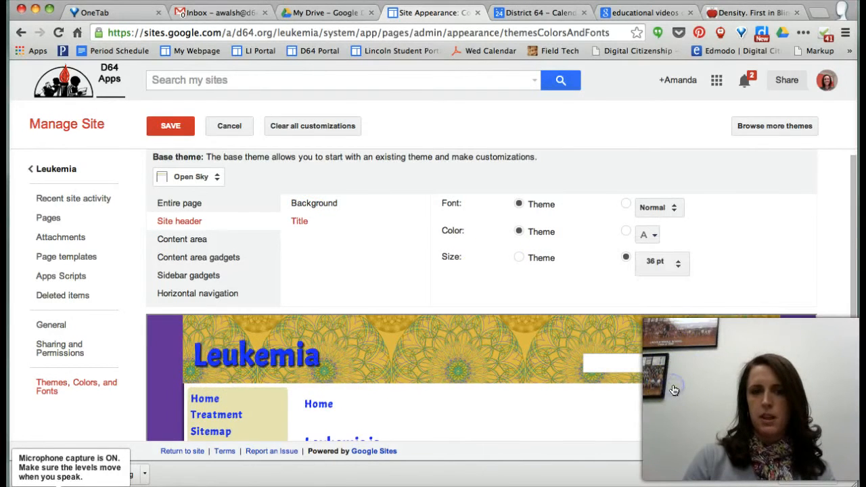
left_click(648, 234)
left_click(734, 253)
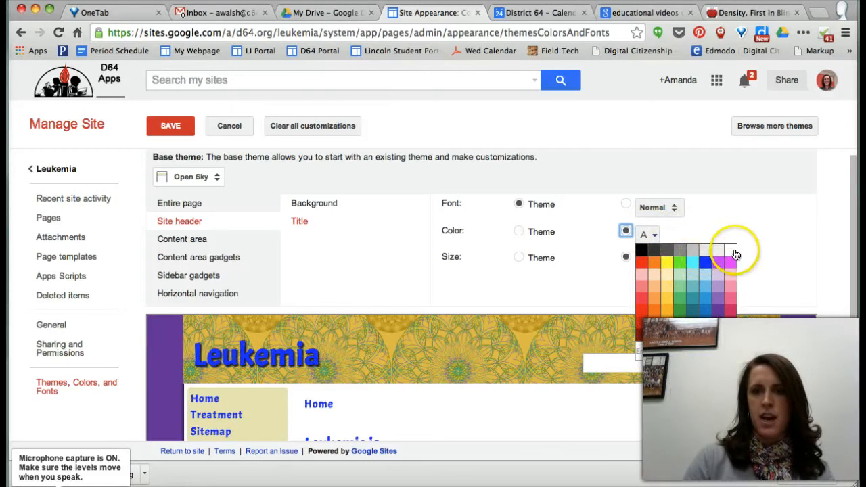
left_click(734, 252)
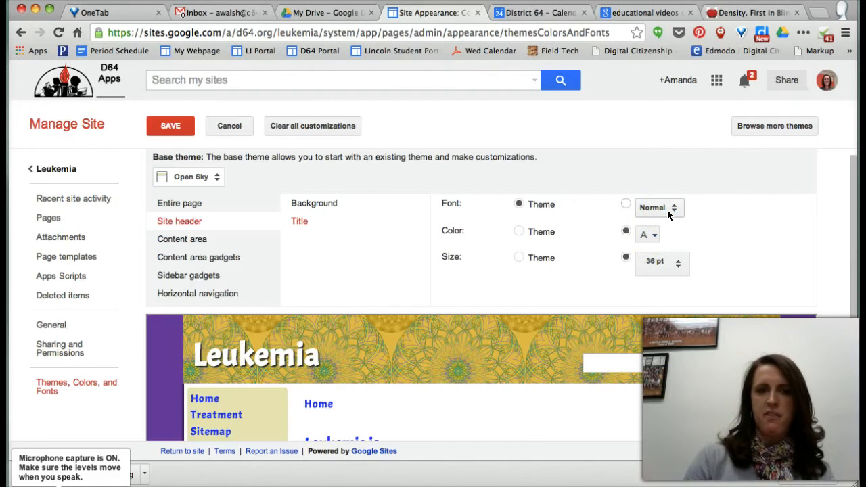
Review the customization options for the content area, content area gadgets, sidebar gadgets and horizontal navigation.
left_click(190, 244)
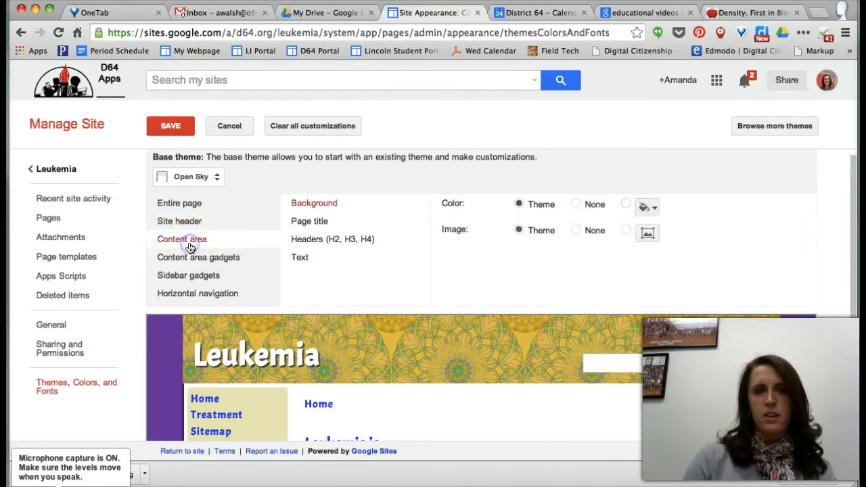
left_click(190, 258)
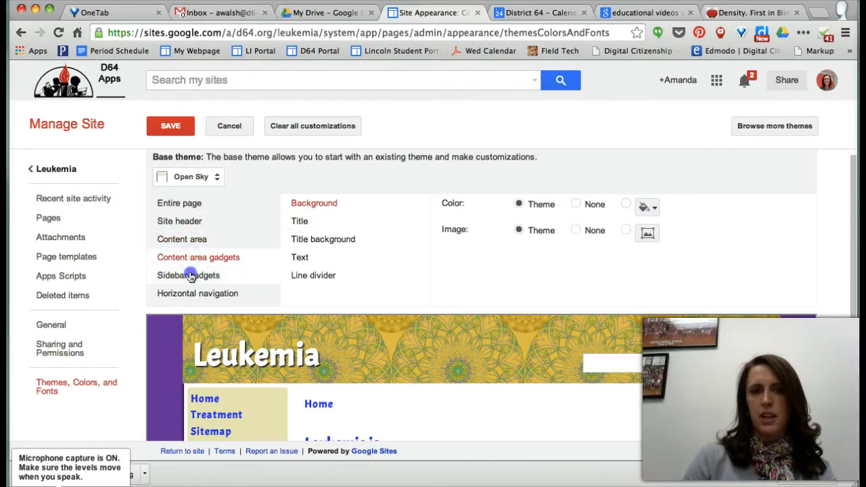
left_click(190, 275)
left_click(192, 294)
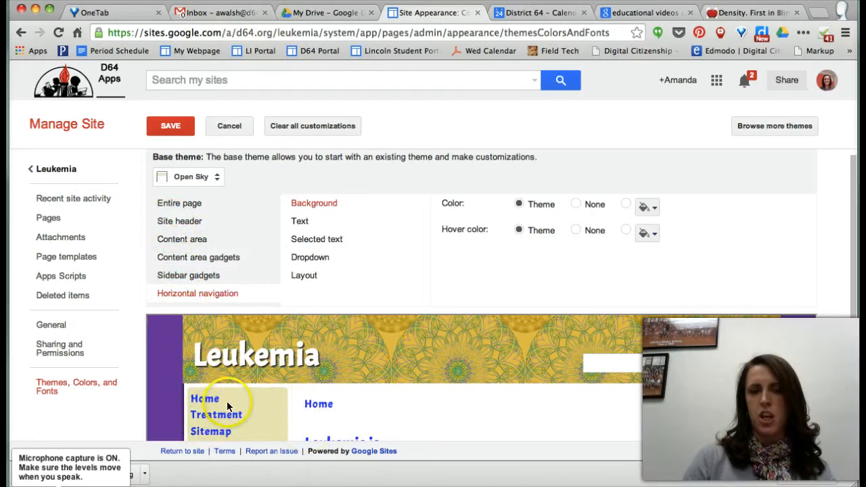
Check the site preview and save the theme, color and font customizations.
scroll(227, 402, "down", 2)
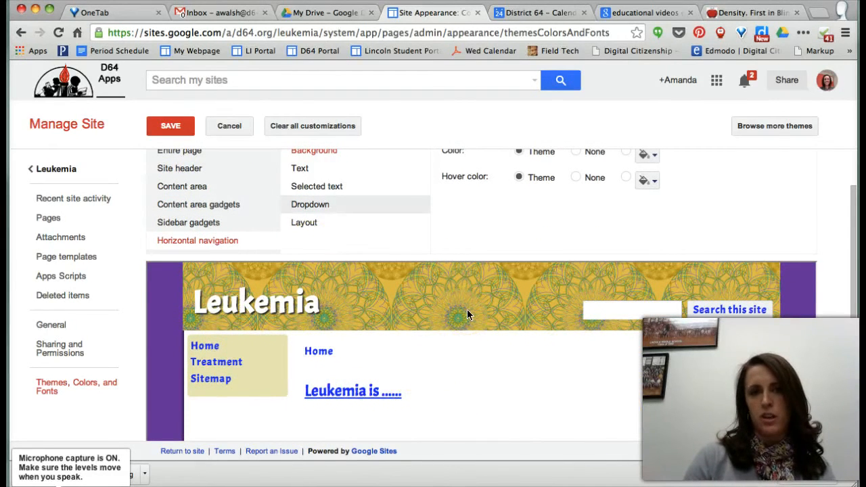
scroll(467, 314, "up", 2)
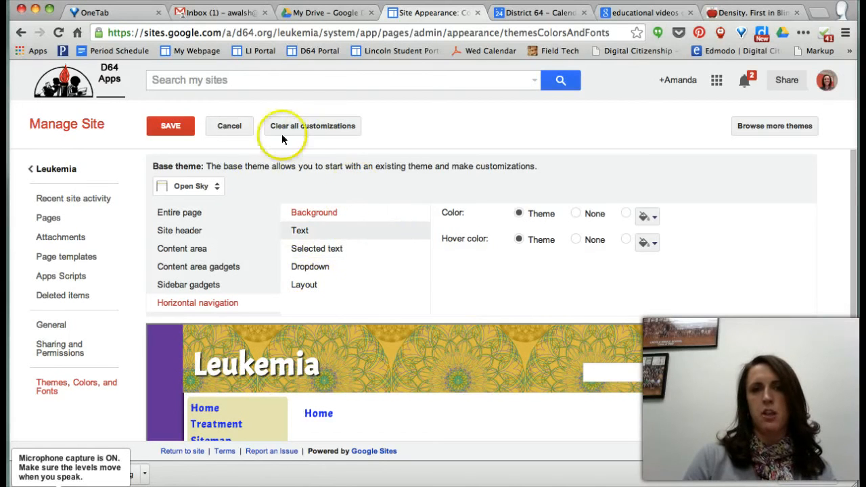
left_click(171, 130)
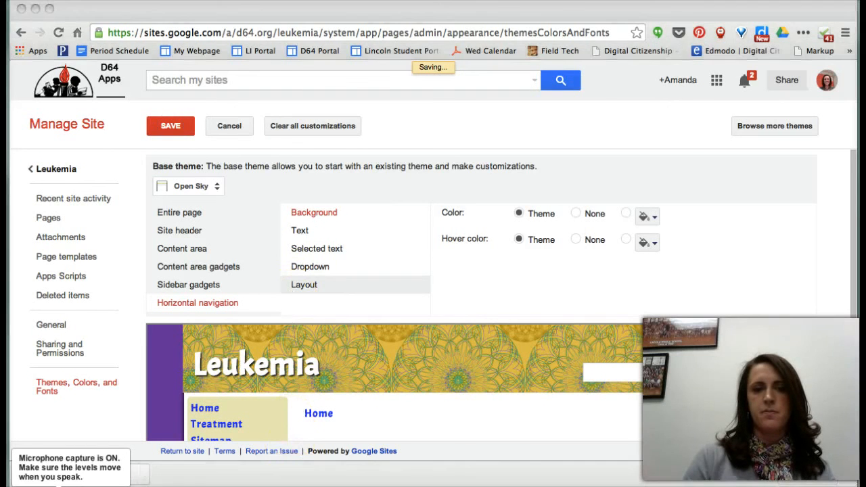